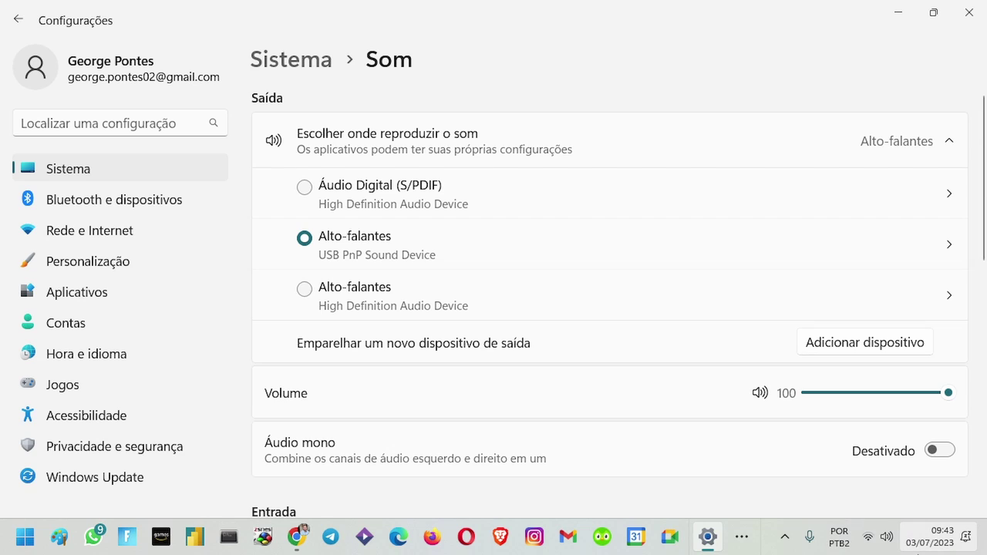
Switch to Chrome and download the EqualizerAPO64-1.3.exe installer from SourceForge, saving it in Área de Trabalho
{"action": "mouse_move", "coordinate": [918, 549]}
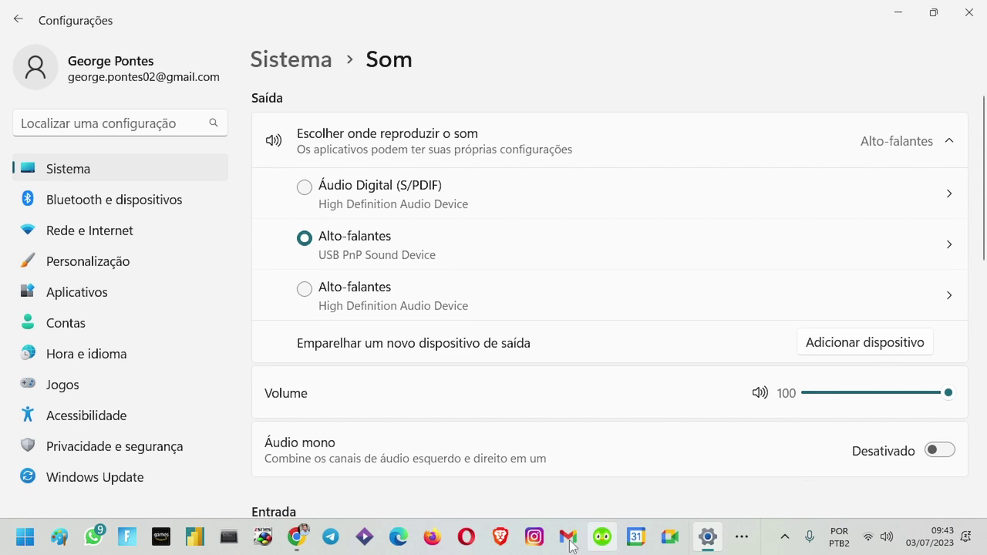
{"action": "left_click", "coordinate": [297, 537]}
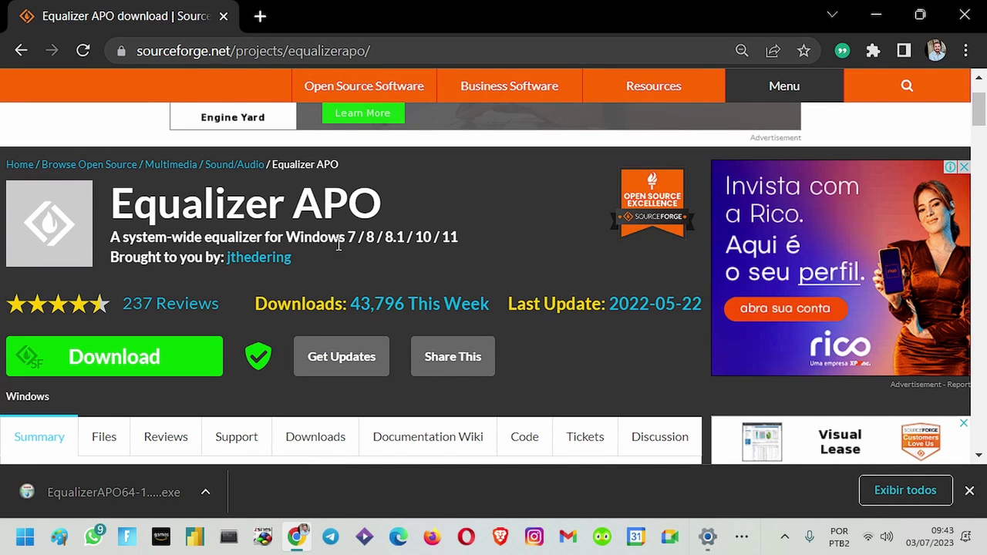
{"action": "left_click", "coordinate": [143, 364]}
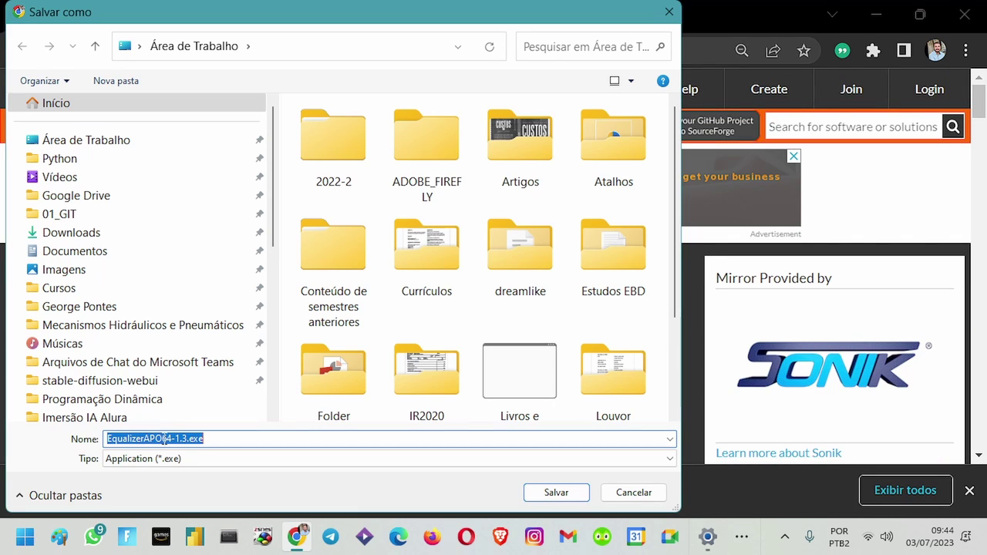
{"action": "left_click", "coordinate": [172, 438]}
{"action": "left_click_drag", "start_coordinate": [171, 438], "coordinate": [164, 439]}
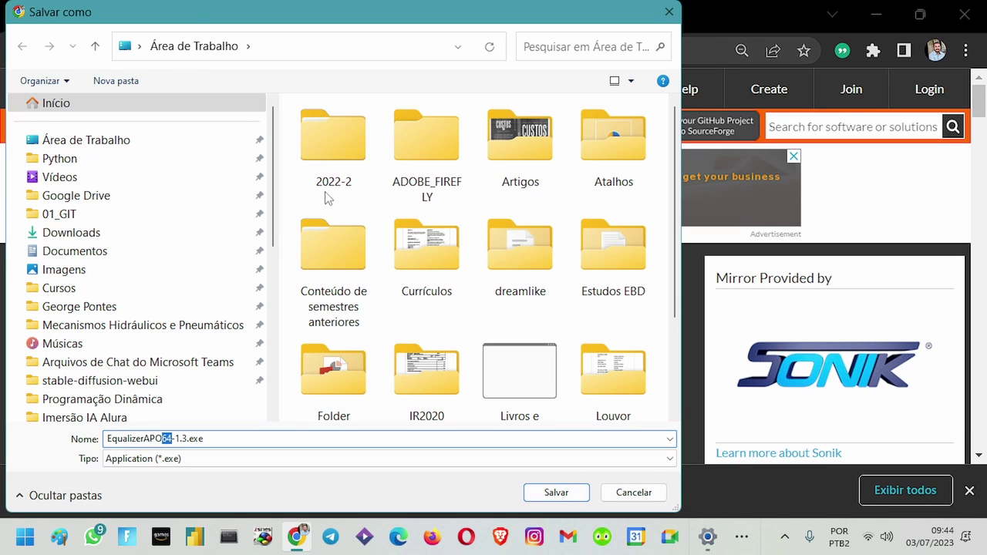
{"action": "left_click", "coordinate": [580, 494]}
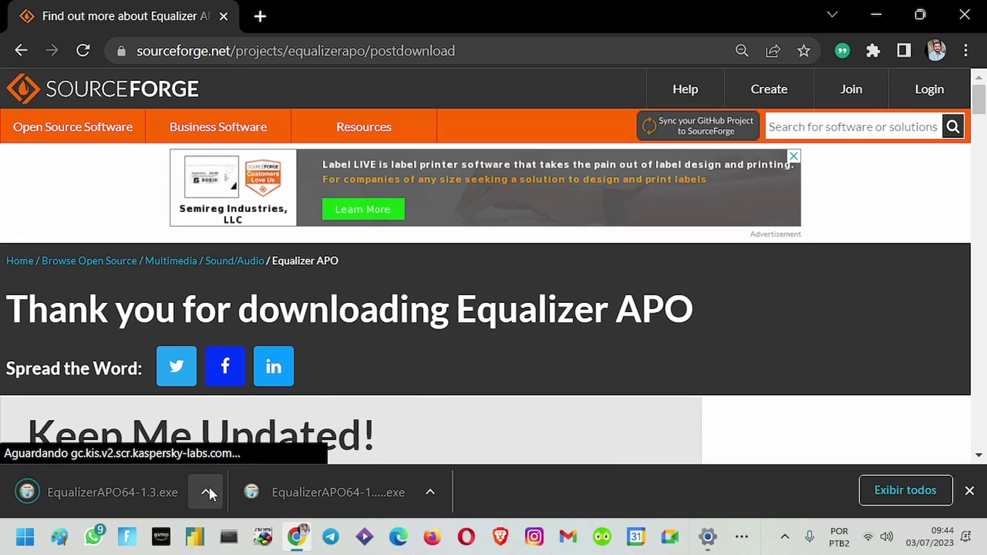
Show the downloaded EqualizerAPO64-1.3.exe in its folder and run it as administrator
{"action": "left_click", "coordinate": [205, 492]}
{"action": "left_click", "coordinate": [254, 421]}
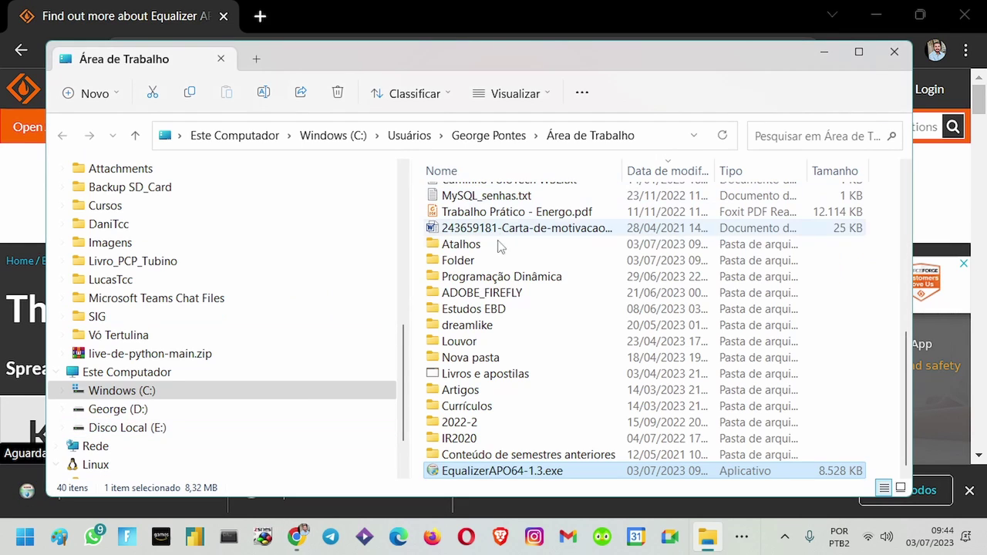
{"action": "right_click", "coordinate": [485, 470]}
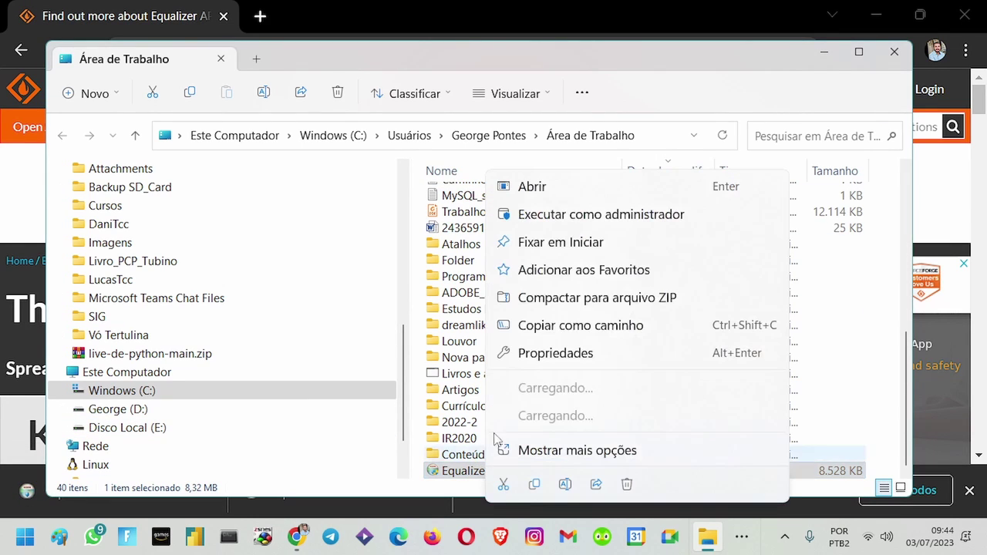
{"action": "left_click", "coordinate": [609, 216]}
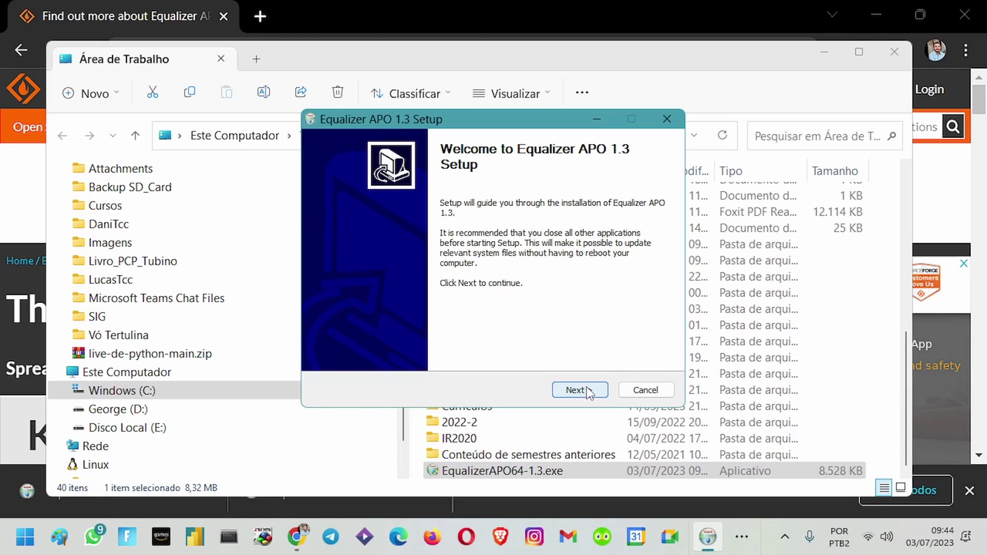
Accept the license agreement and install Equalizer APO 1.3 with the default destination and Start Menu folders
{"action": "left_click", "coordinate": [588, 392]}
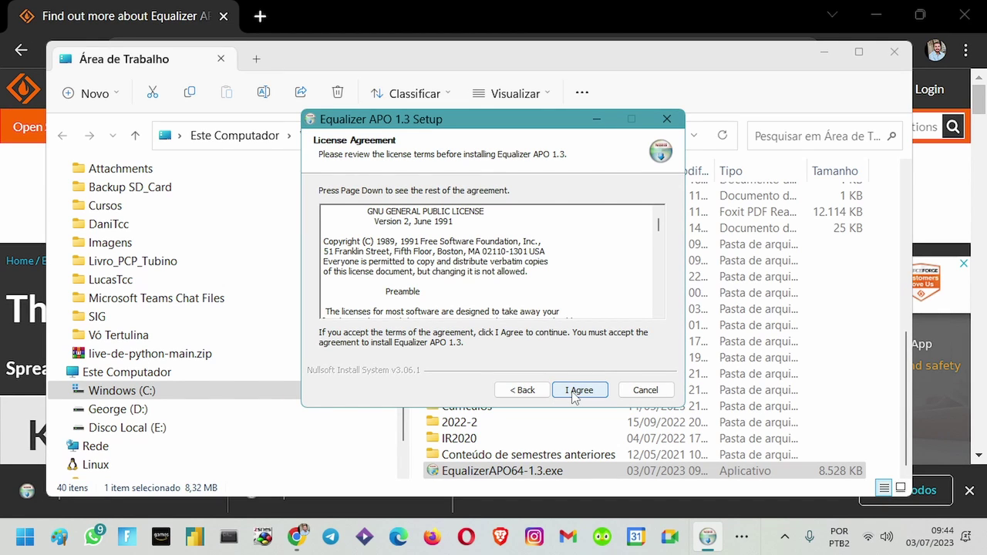
{"action": "left_click", "coordinate": [577, 390]}
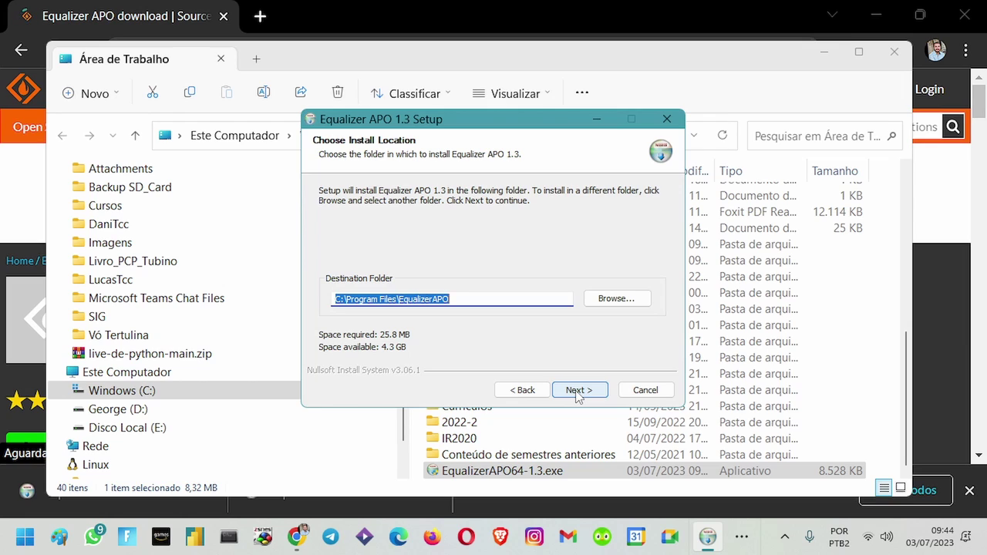
{"action": "left_click", "coordinate": [577, 390]}
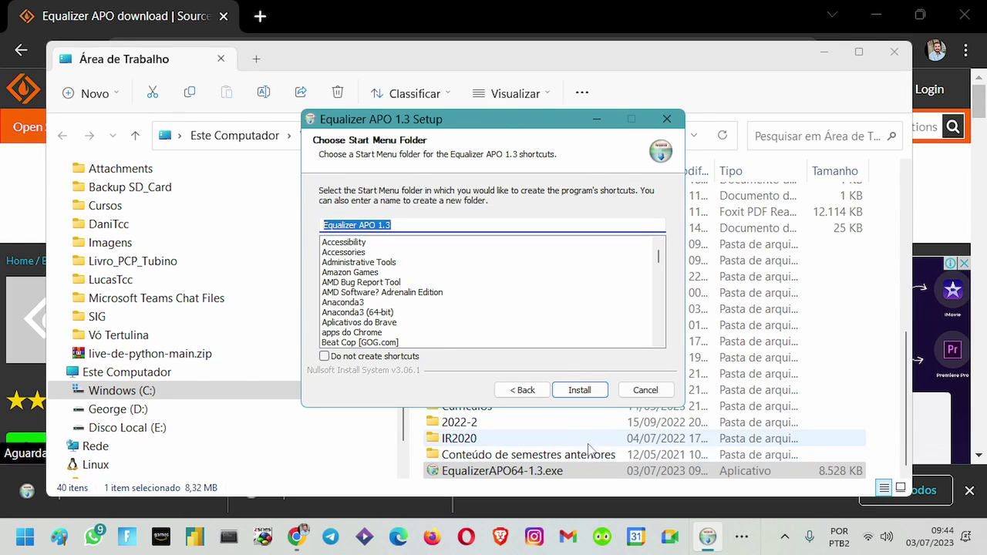
{"action": "left_click", "coordinate": [580, 390]}
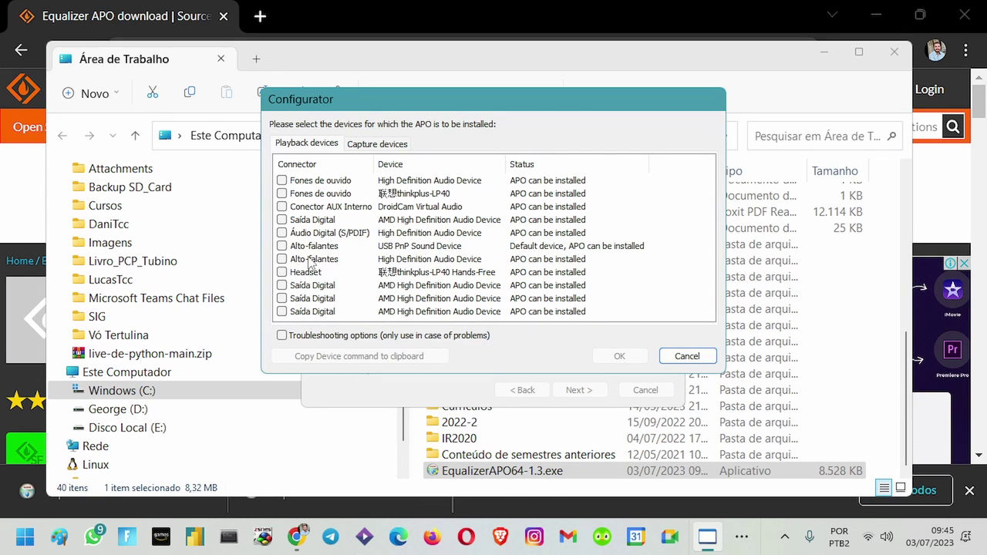
Select the Alto-falantes playback devices of USB PnP Sound Device and High Definition Audio Device for the APO installation
{"action": "left_click", "coordinate": [281, 246]}
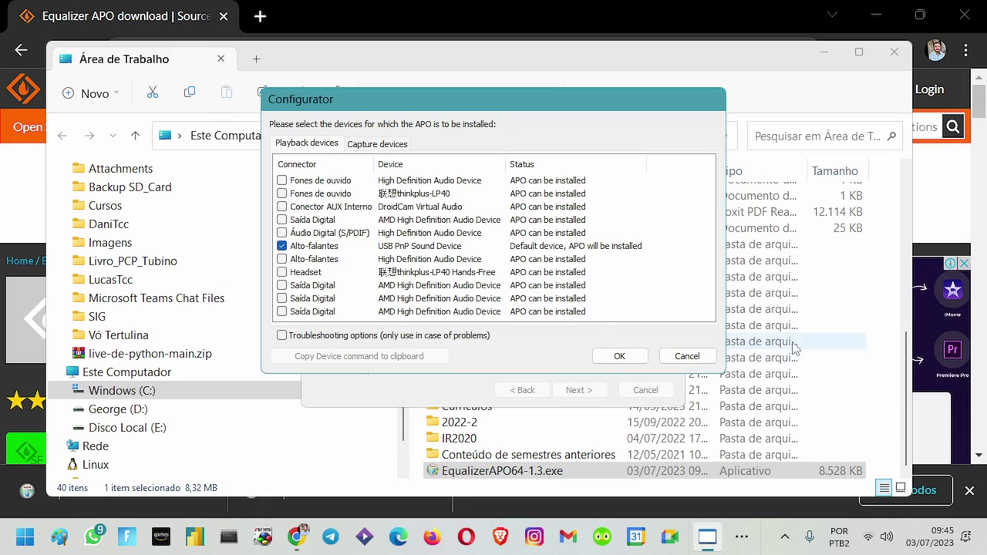
{"action": "left_click", "coordinate": [282, 261]}
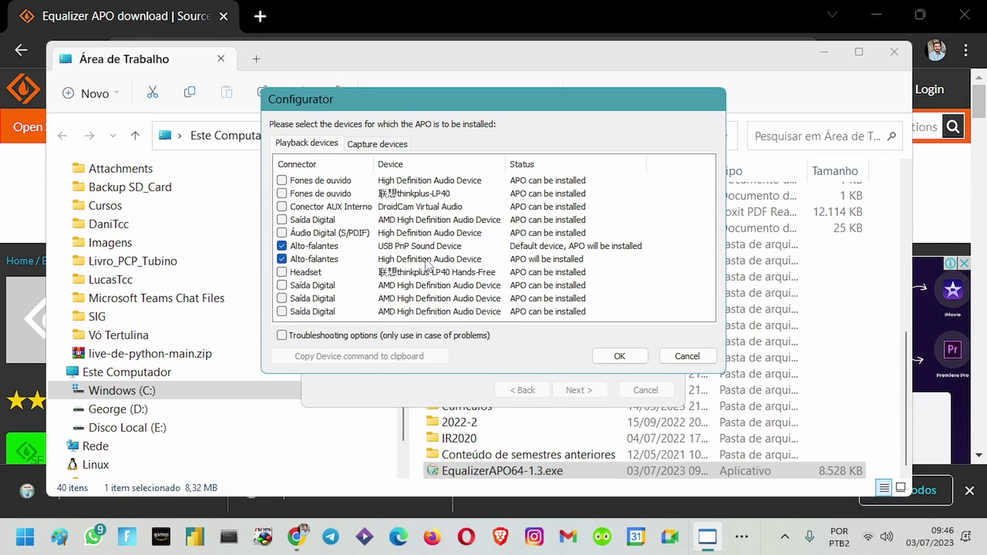
{"action": "left_click", "coordinate": [621, 358]}
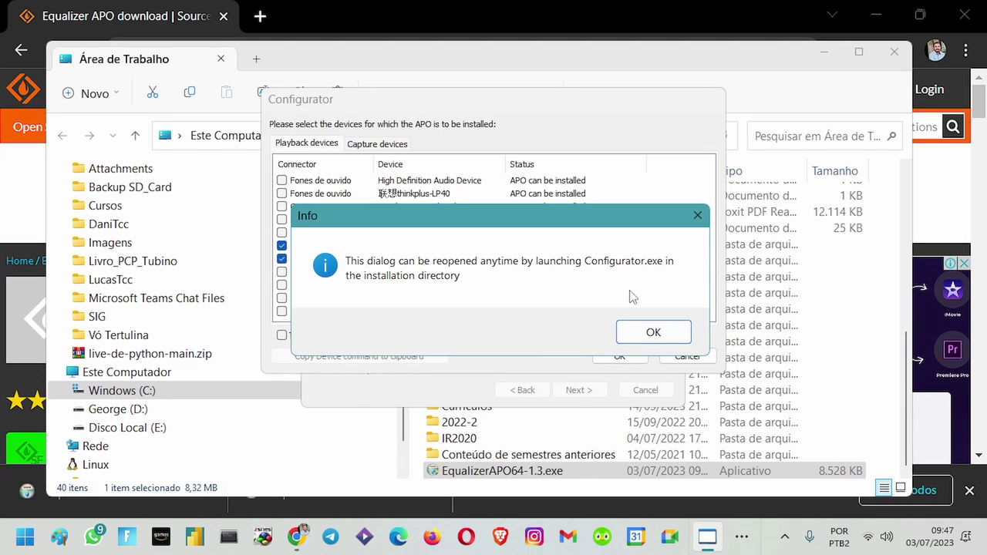
{"action": "left_click", "coordinate": [631, 335]}
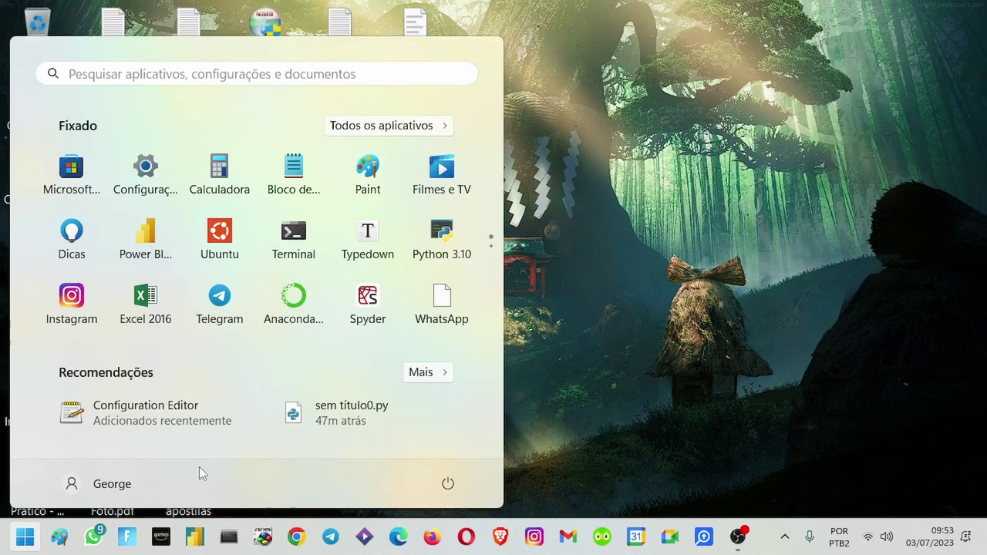
Open the Configuration Editor of Equalizer APO 1.3 from the list of all installed applications
{"action": "left_click", "coordinate": [386, 126]}
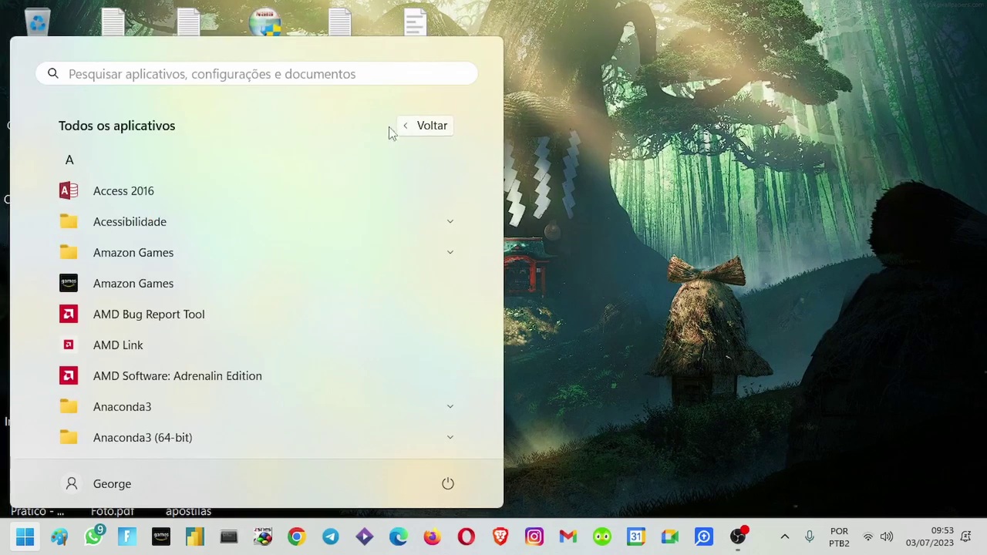
{"action": "scroll", "coordinate": [100, 340], "scroll_direction": "down", "scroll_amount": 1}
{"action": "scroll", "coordinate": [138, 358], "scroll_direction": "down", "scroll_amount": 10}
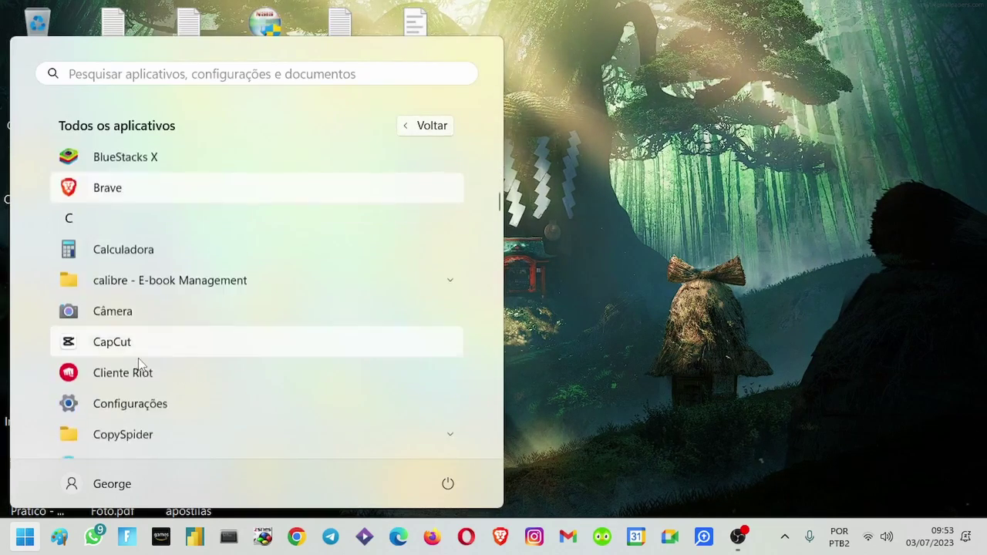
{"action": "scroll", "coordinate": [138, 358], "scroll_direction": "down", "scroll_amount": 7}
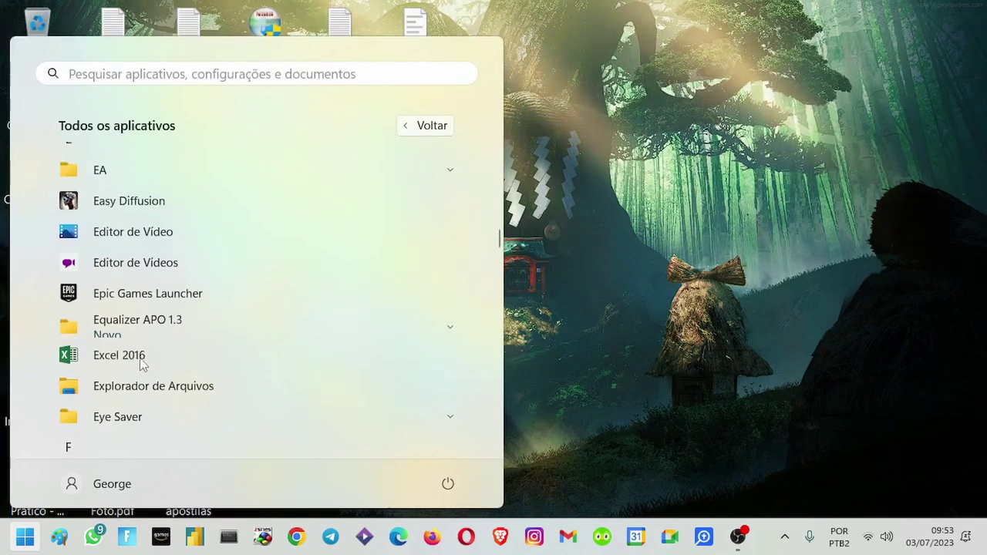
{"action": "left_click", "coordinate": [158, 319]}
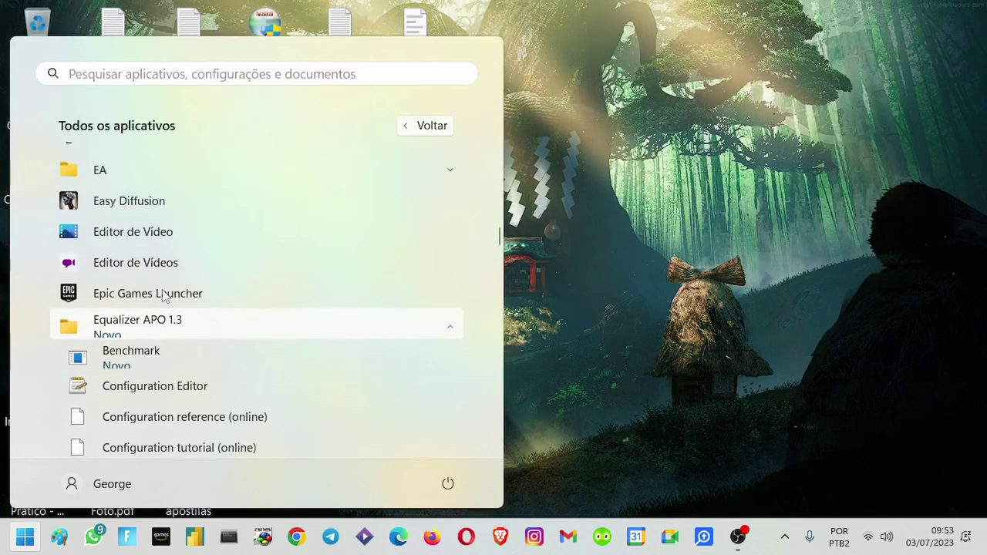
{"action": "scroll", "coordinate": [177, 296], "scroll_direction": "down", "scroll_amount": 1}
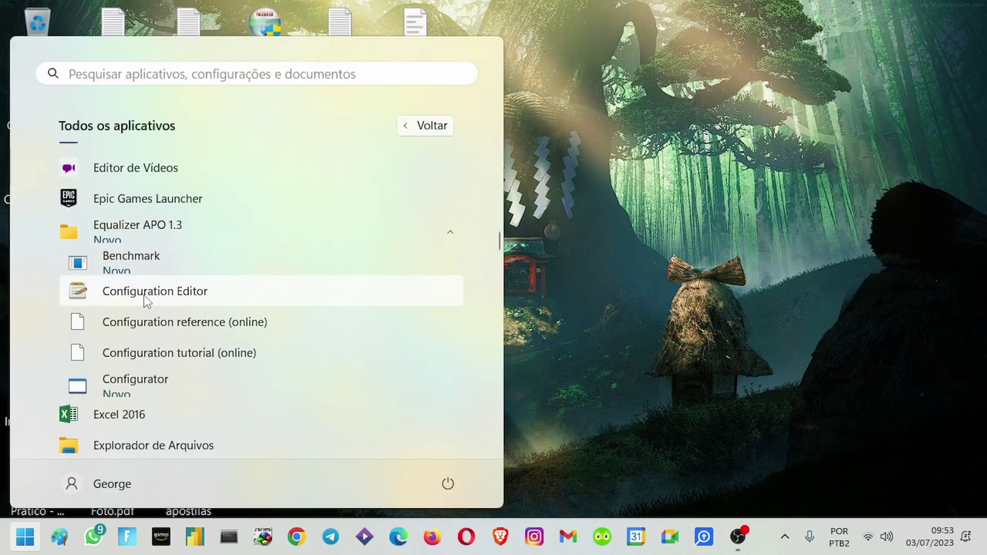
{"action": "left_click", "coordinate": [147, 300]}
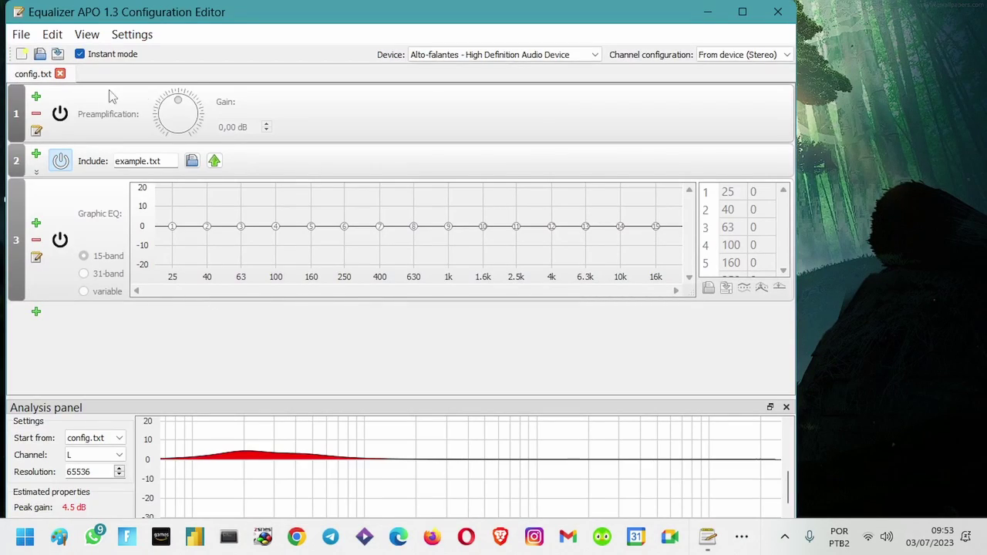
Enable the Preamplification filter in config.txt, trying out its gain control and its on/off state
{"action": "left_click", "coordinate": [61, 114]}
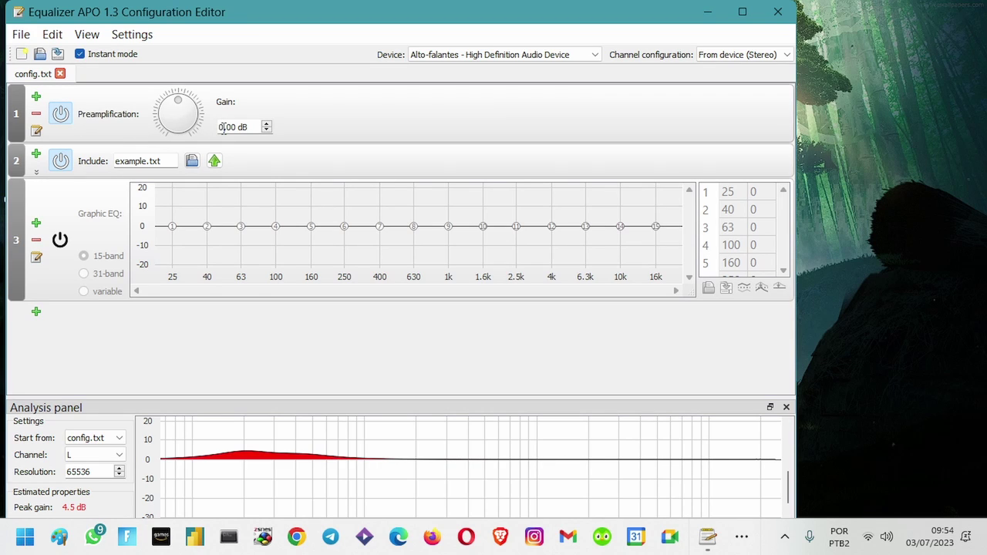
{"action": "left_click_drag", "start_coordinate": [222, 129], "coordinate": [258, 129]}
{"action": "mouse_move", "coordinate": [183, 106]}
{"action": "left_mouse_down"}
{"action": "mouse_move", "coordinate": [188, 94]}
{"action": "mouse_move", "coordinate": [183, 107]}
{"action": "left_mouse_up"}
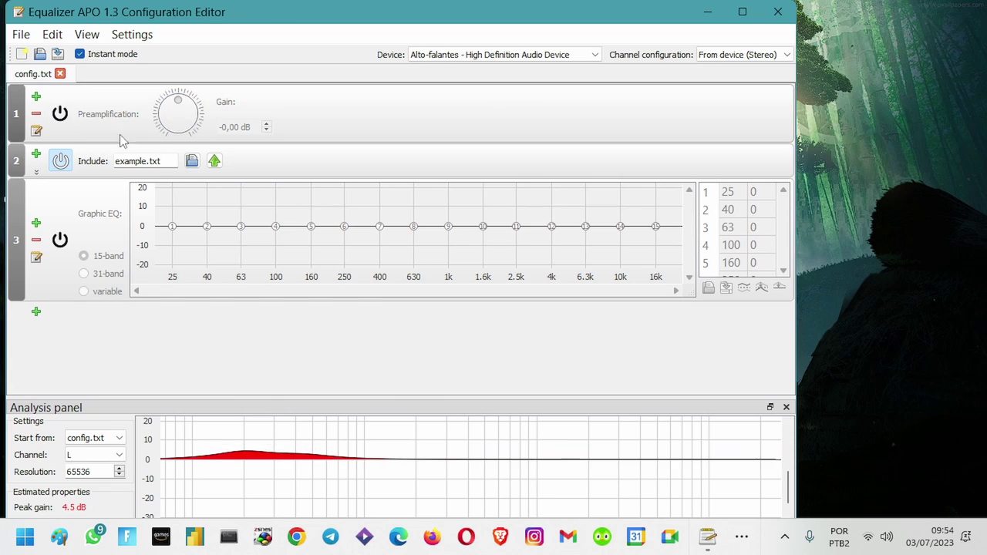
{"action": "left_click", "coordinate": [61, 114]}
{"action": "left_click", "coordinate": [62, 115]}
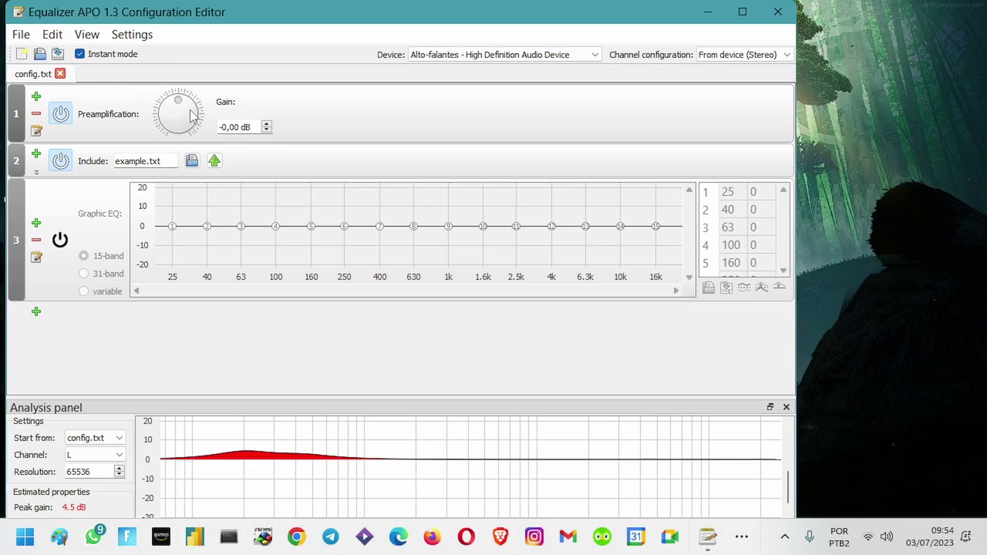
Set the preamplification gain to 15 dB and save config.txt
{"action": "left_click_drag", "start_coordinate": [180, 107], "coordinate": [197, 126]}
{"action": "double_click", "coordinate": [230, 128]}
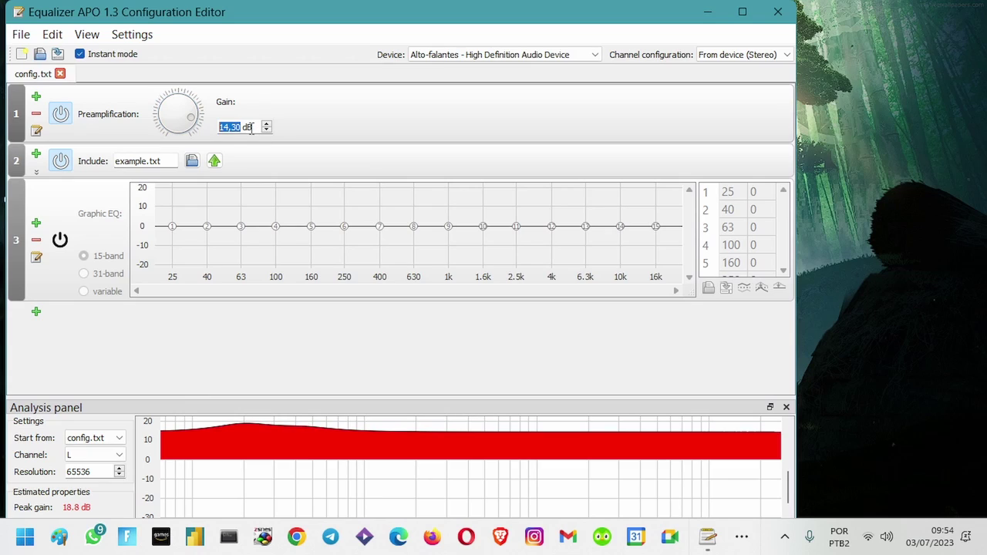
{"action": "left_click", "coordinate": [245, 132]}
{"action": "left_click", "coordinate": [243, 128]}
{"action": "key", "text": "BackSpace"}
{"action": "key", "text": "BackSpace"}
{"action": "key", "text": "BackSpace"}
{"action": "key", "text": "BackSpace"}
{"action": "key", "text": "BackSpace"}
{"action": "type", "text": "15"}
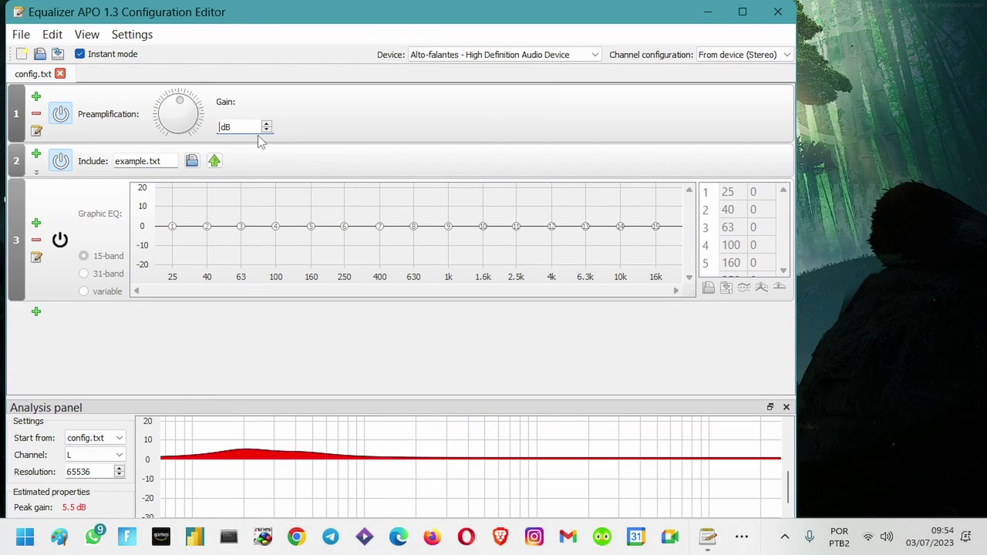
{"action": "left_click", "coordinate": [404, 121]}
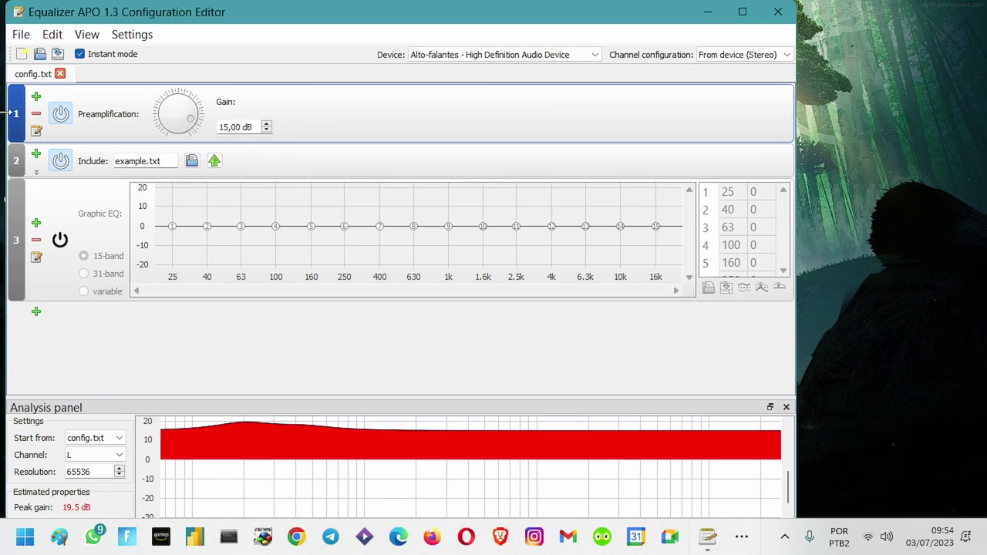
{"action": "left_click", "coordinate": [24, 35]}
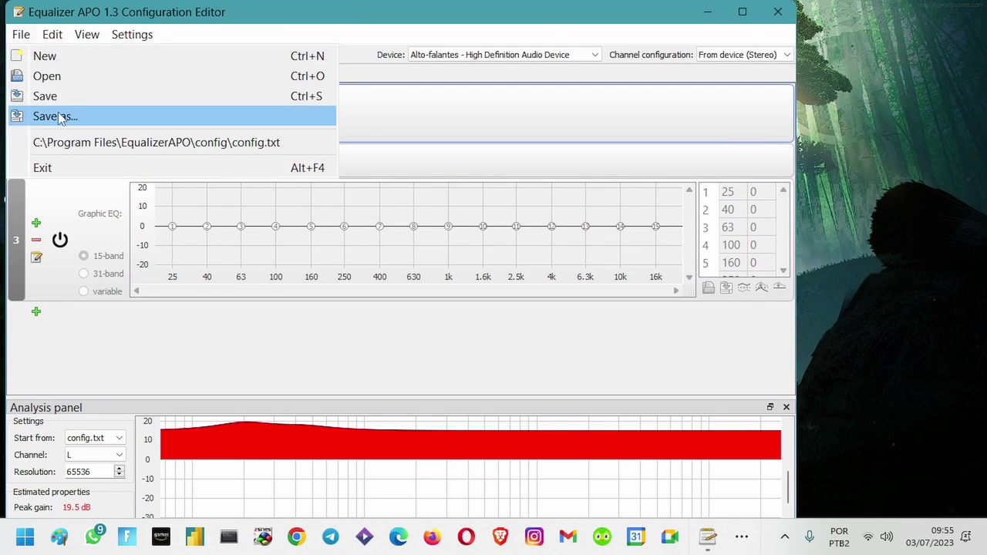
{"action": "left_click", "coordinate": [64, 96]}
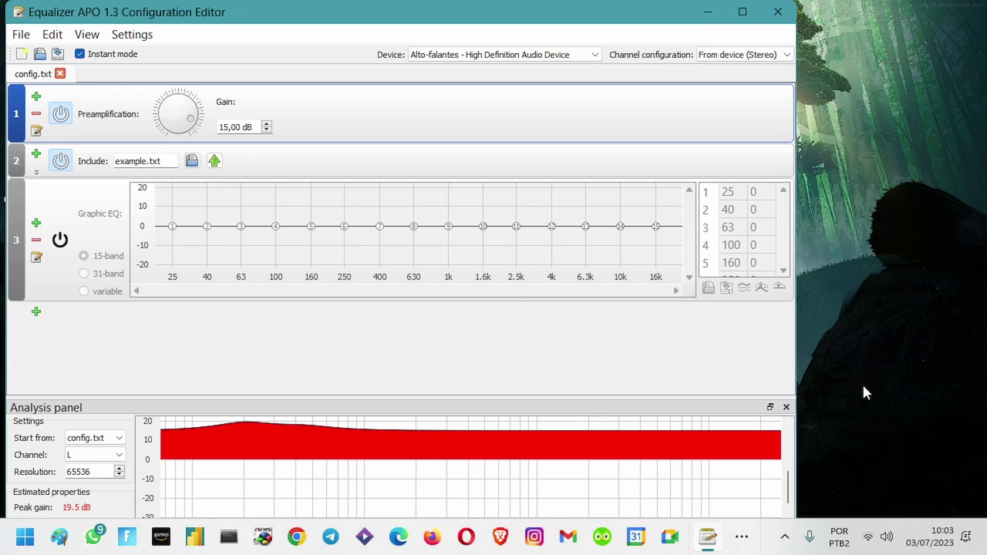
Open the Windows quick settings that contain the system volume slider
{"action": "left_click", "coordinate": [882, 538]}
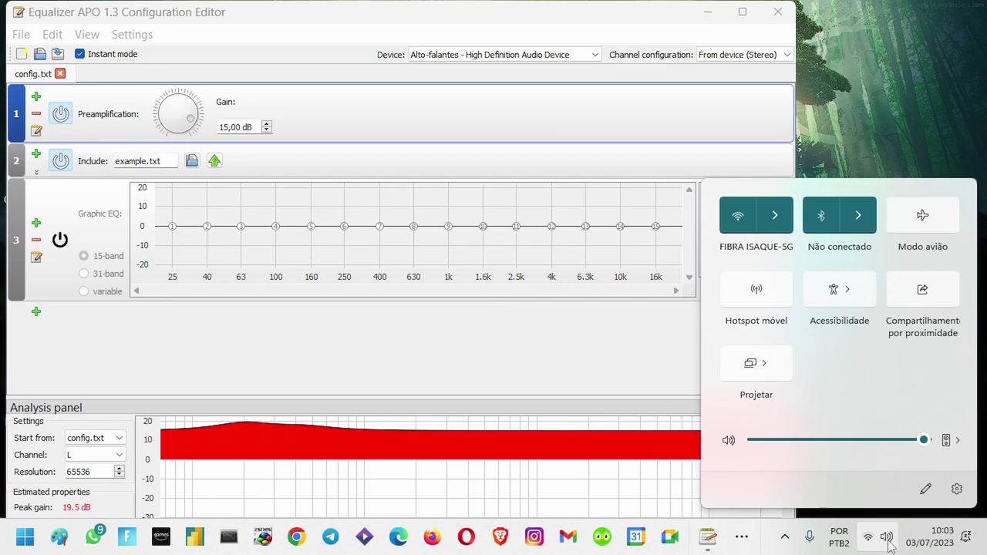